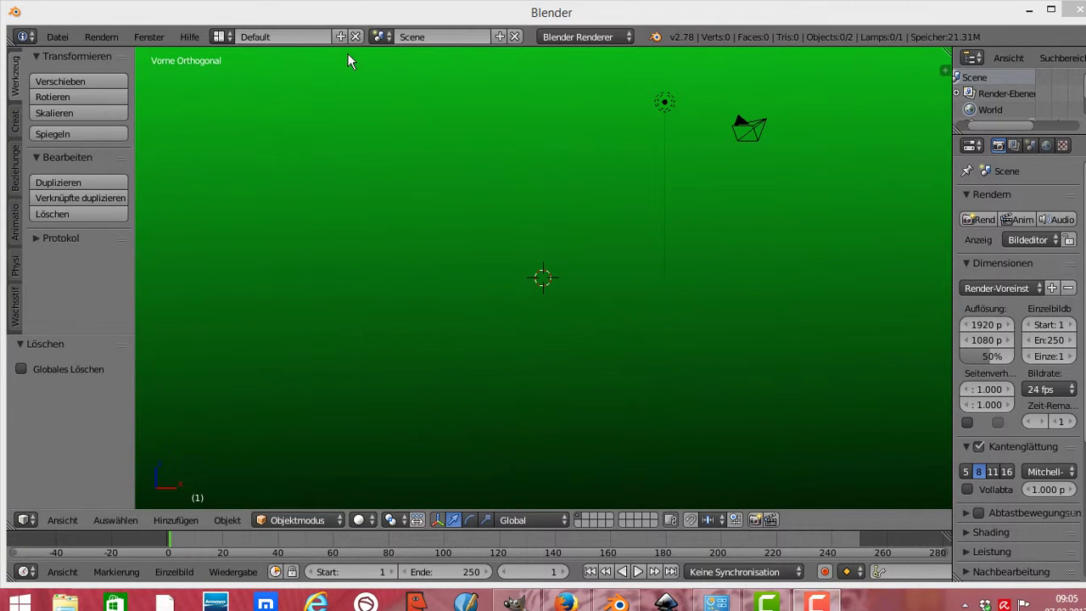
- Reload the default startup file and delete its cube, keeping only camera and lamp
{"action": "left_click", "coordinate": [61, 38]}
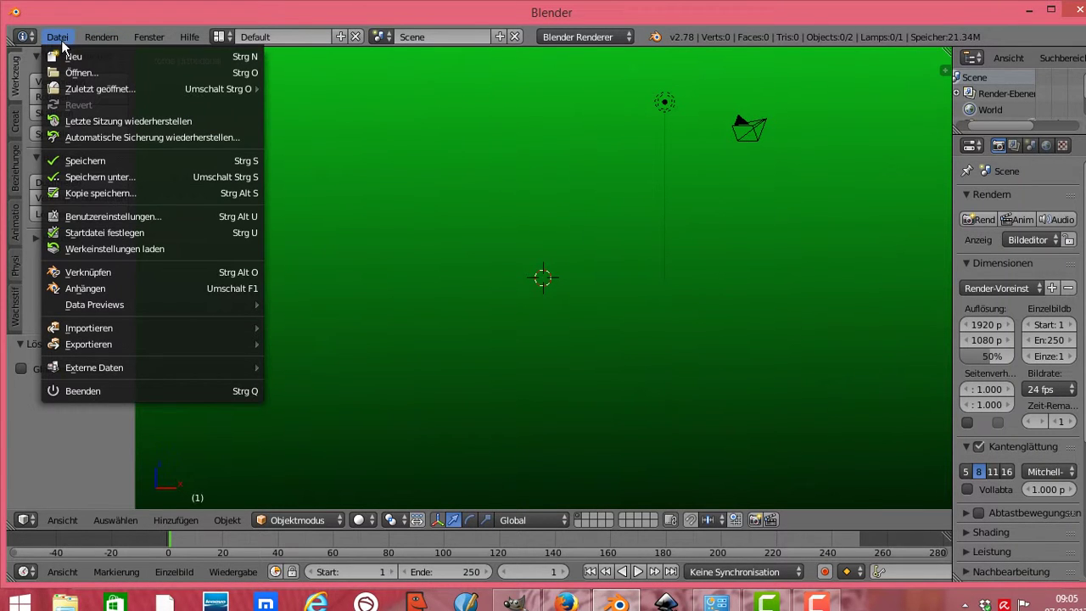
{"action": "left_click", "coordinate": [75, 57]}
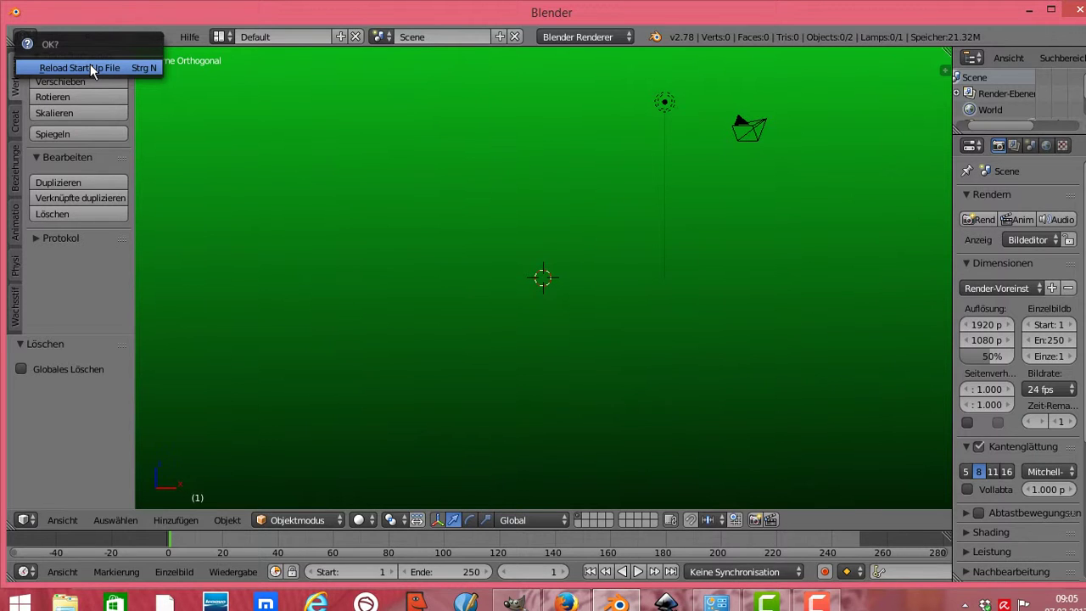
{"action": "left_click", "coordinate": [90, 66]}
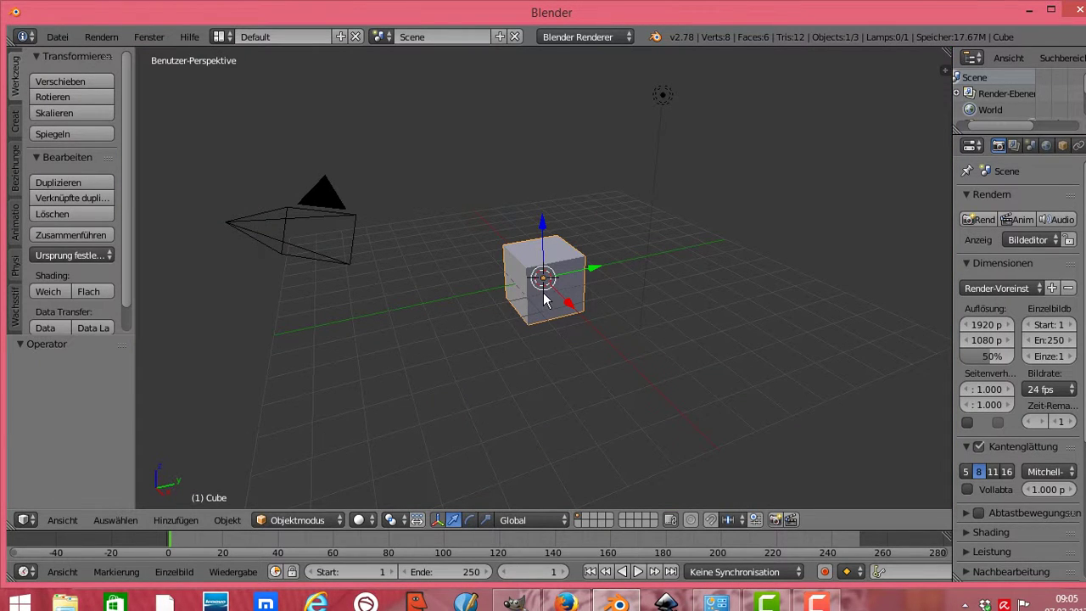
{"action": "key", "text": "x"}
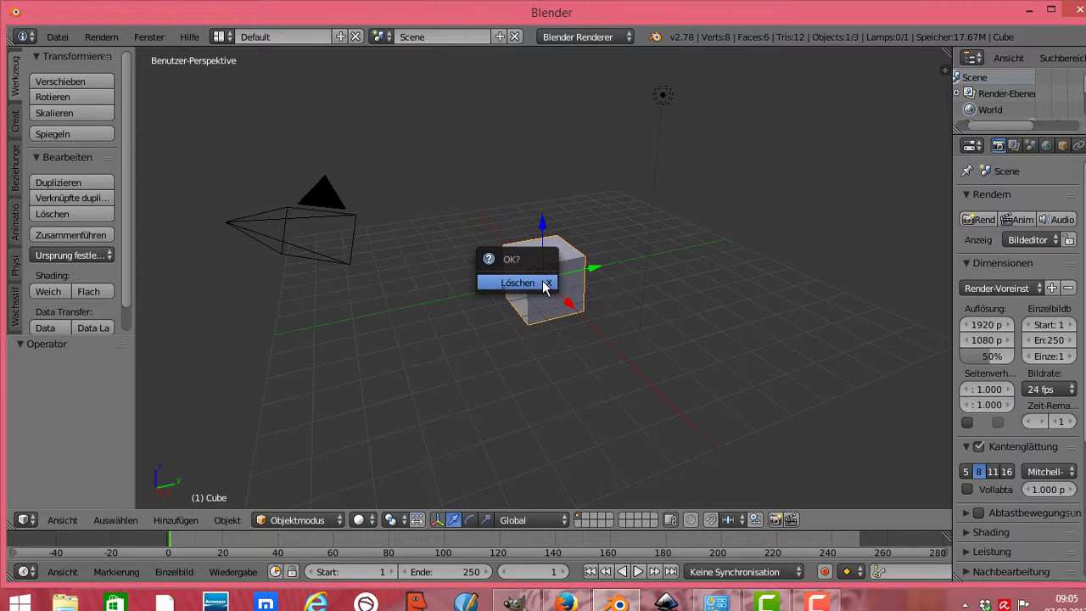
{"action": "left_click", "coordinate": [532, 289]}
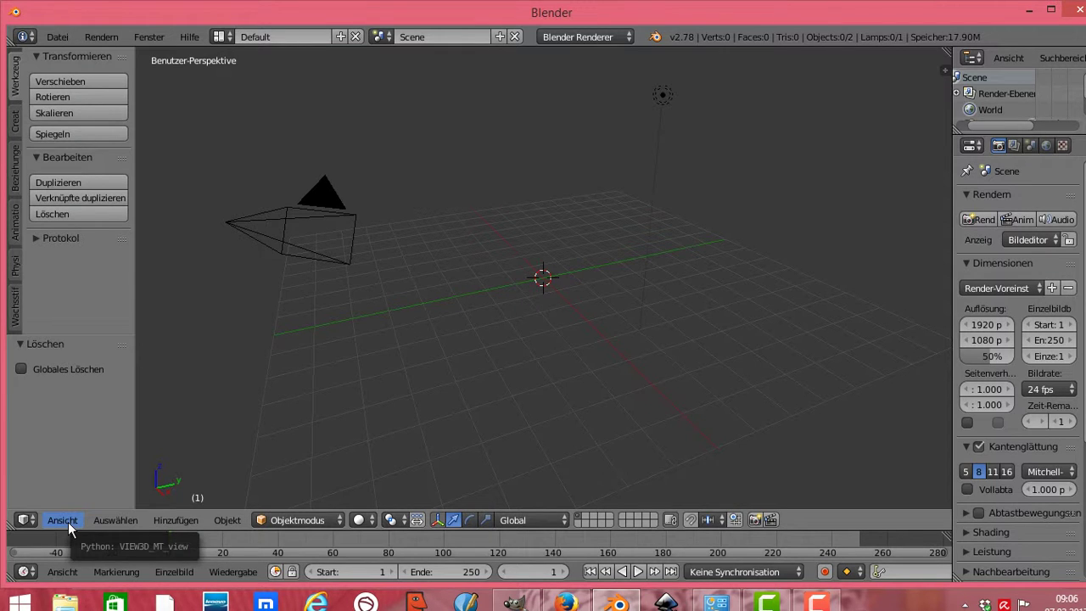
- Switch the viewport to orthographic projection and the front view
{"action": "left_click", "coordinate": [68, 522]}
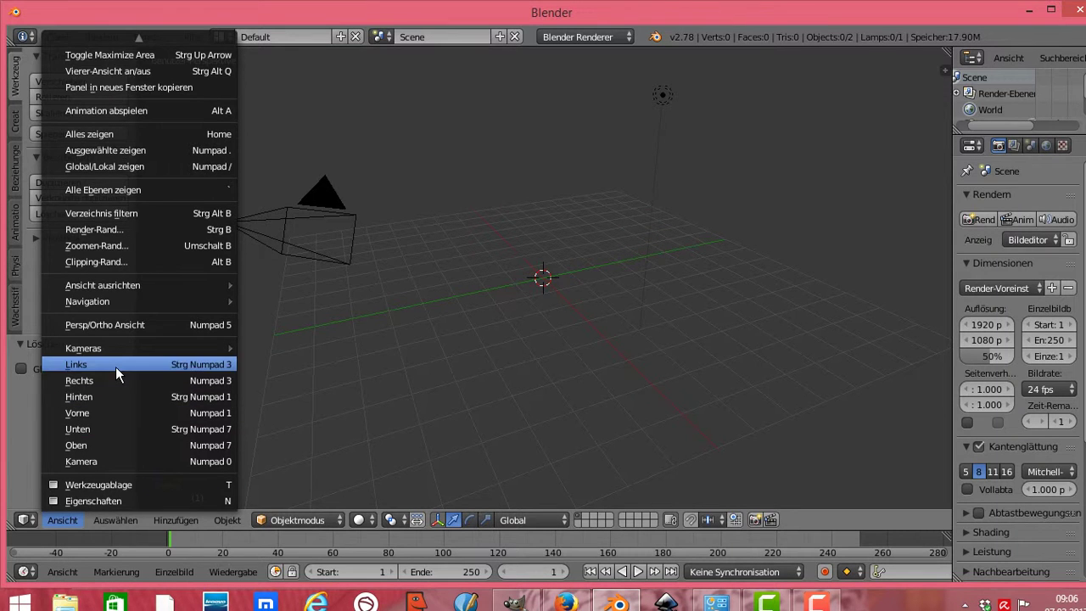
{"action": "left_click", "coordinate": [129, 324]}
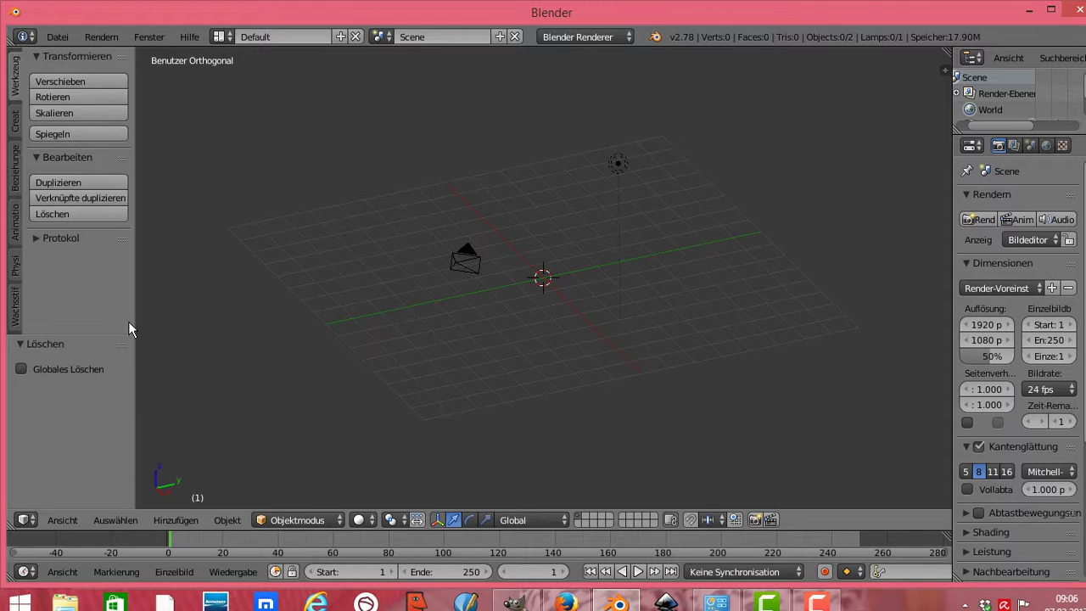
{"action": "left_click", "coordinate": [62, 520]}
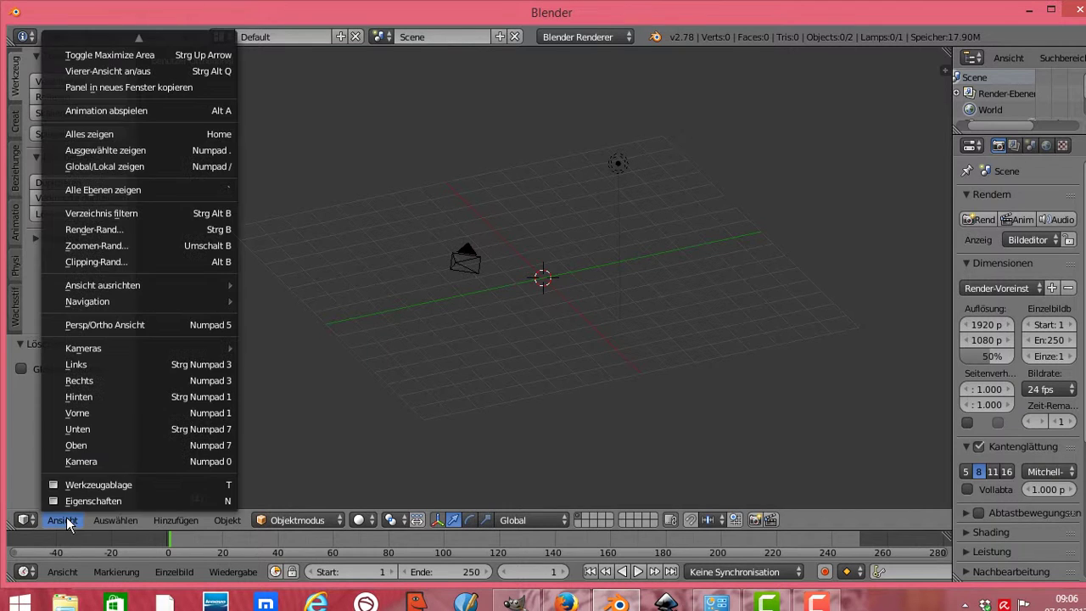
{"action": "left_click", "coordinate": [115, 416]}
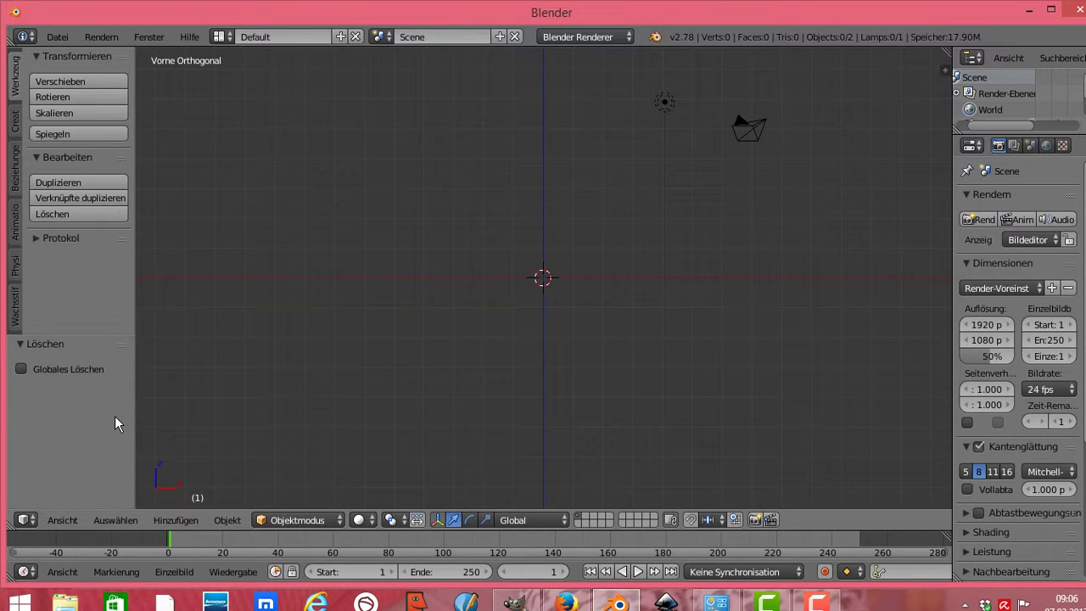
- Add blau.jpg from the Desktop as the viewport's background image in the N sidebar
{"action": "key", "text": "n"}
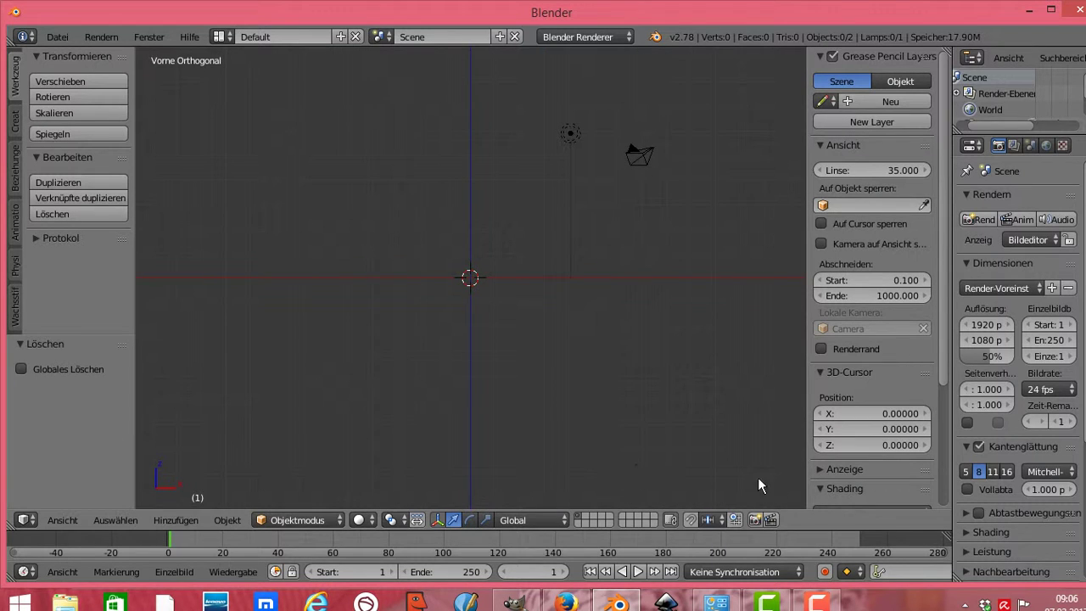
{"action": "left_click_drag", "start_coordinate": [945, 345], "coordinate": [942, 498]}
{"action": "left_click", "coordinate": [904, 477]}
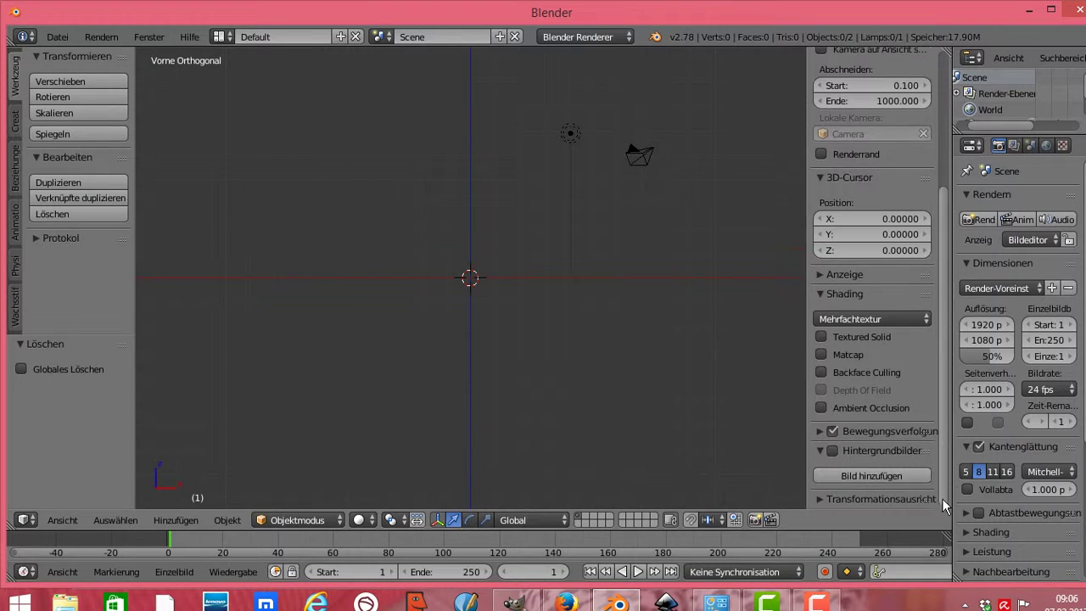
{"action": "left_click", "coordinate": [900, 474]}
{"action": "left_click_drag", "start_coordinate": [939, 433], "coordinate": [943, 499]}
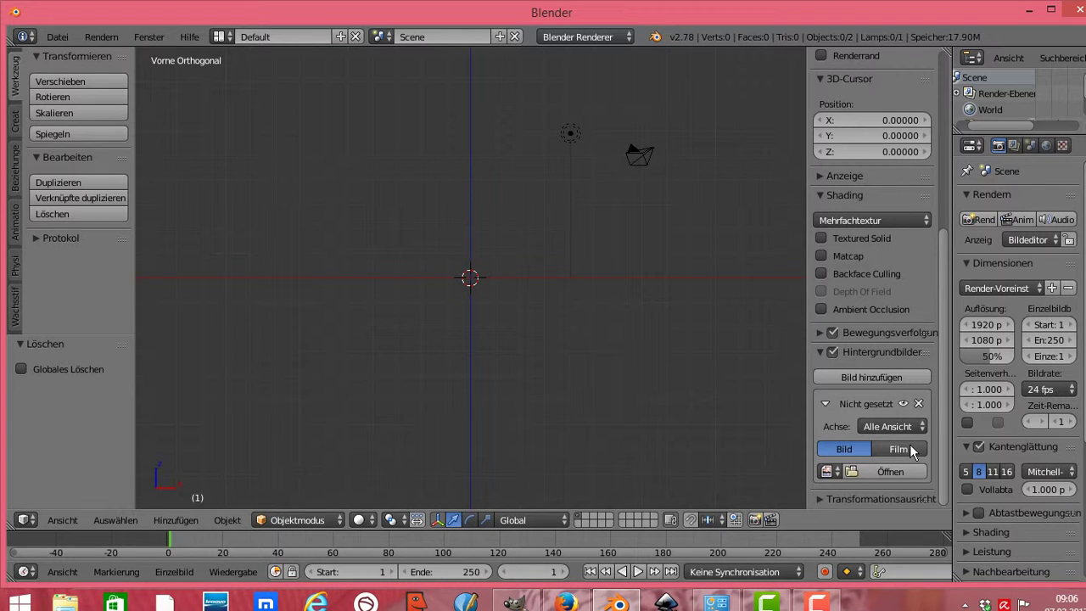
{"action": "left_click", "coordinate": [894, 473]}
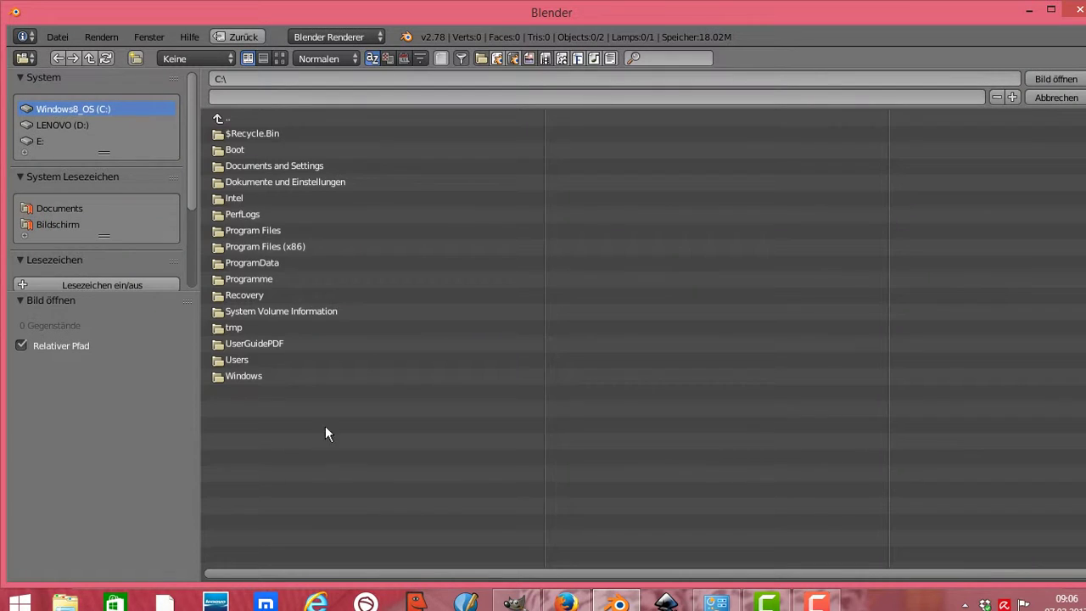
{"action": "left_click", "coordinate": [63, 222]}
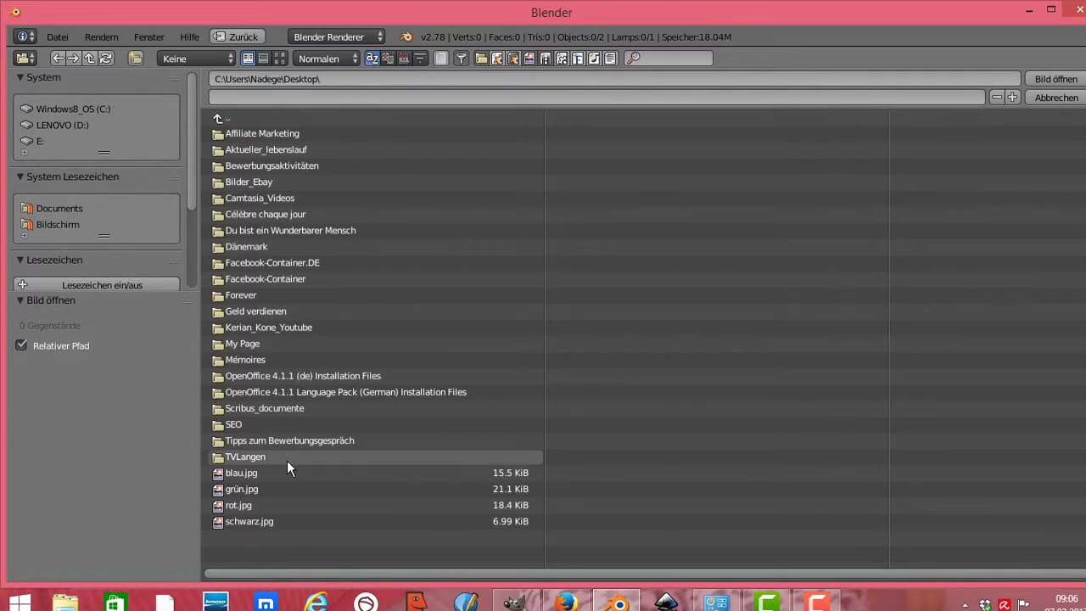
{"action": "left_click", "coordinate": [252, 474]}
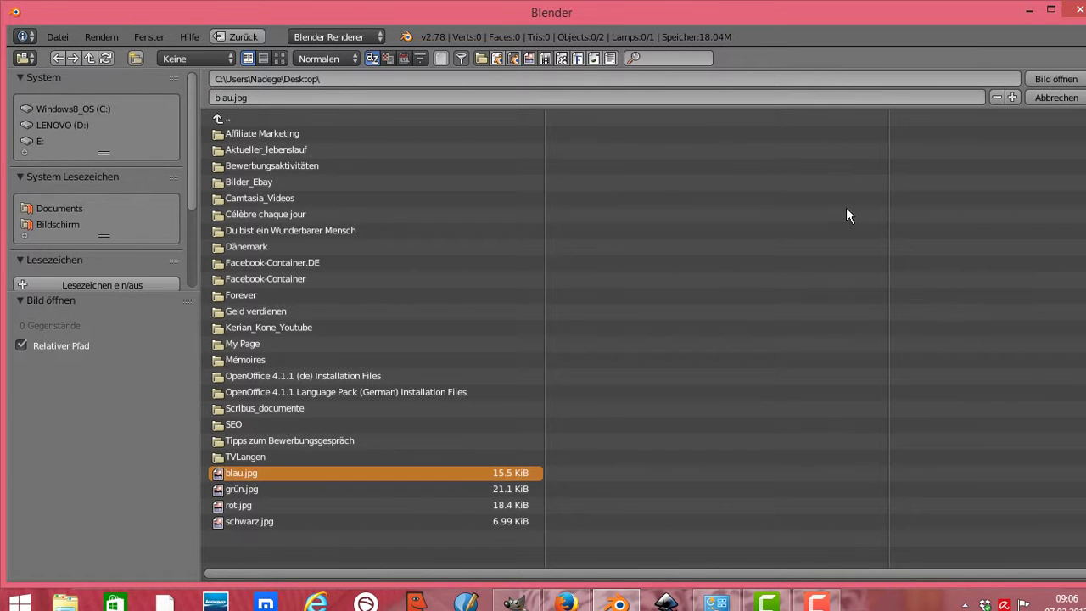
{"action": "left_click", "coordinate": [1043, 77]}
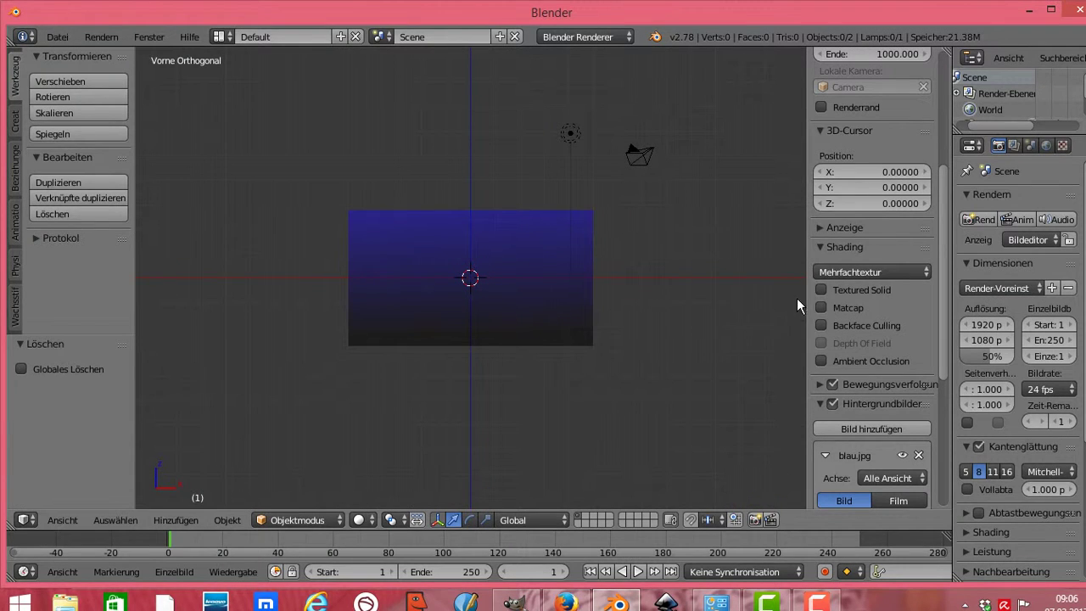
- Set the background image opacity to 1.0 and size to 41.7, then collapse the sidebar
{"action": "left_click_drag", "start_coordinate": [946, 280], "coordinate": [943, 422]}
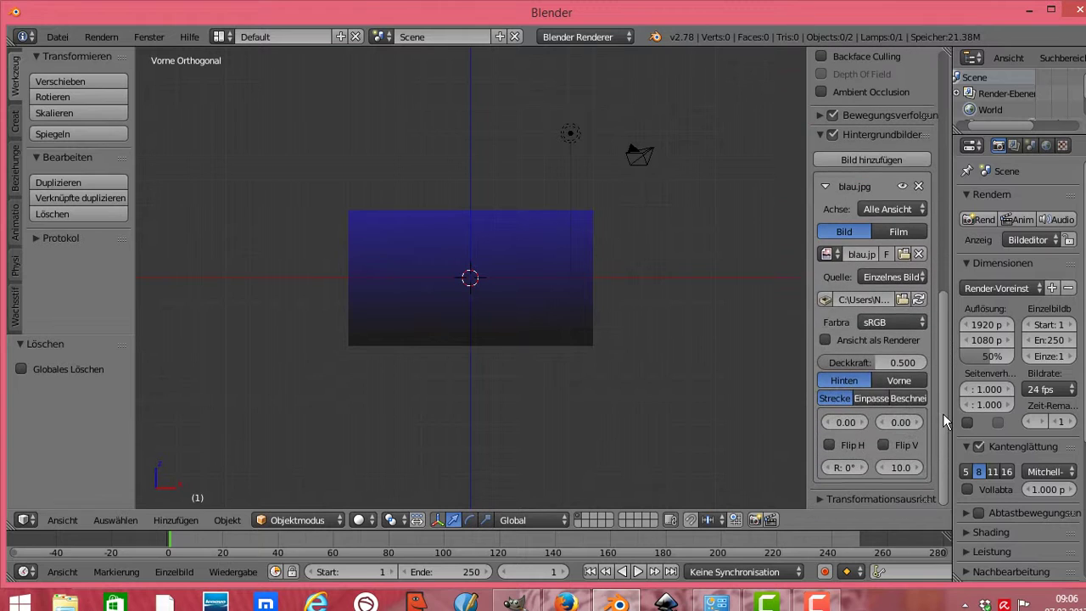
{"action": "left_click_drag", "start_coordinate": [883, 362], "coordinate": [927, 361]}
{"action": "left_click_drag", "start_coordinate": [891, 468], "coordinate": [959, 468]}
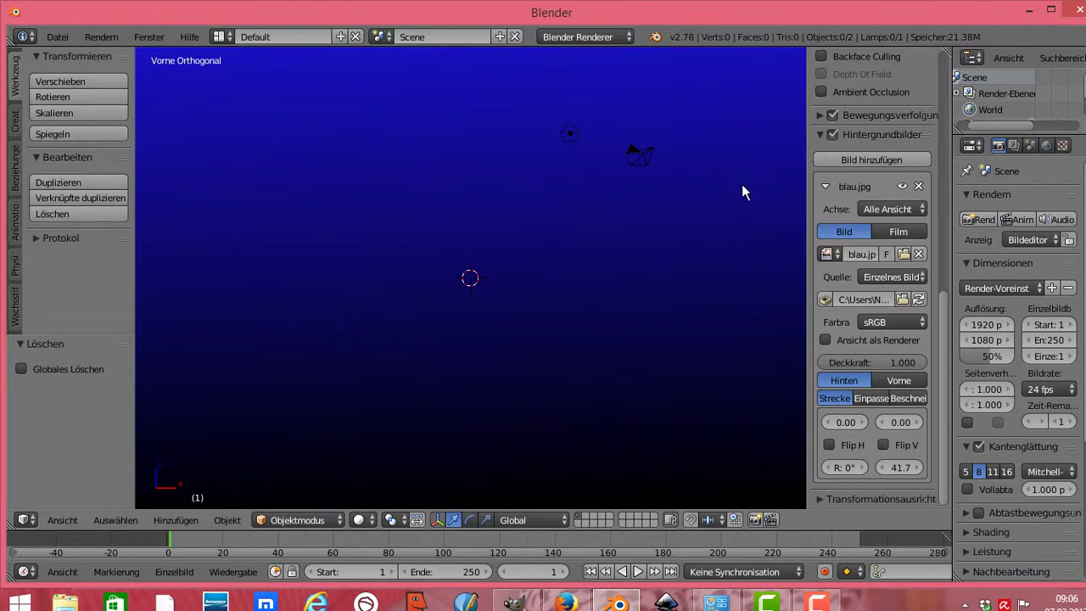
{"action": "left_click_drag", "start_coordinate": [808, 76], "coordinate": [928, 94]}
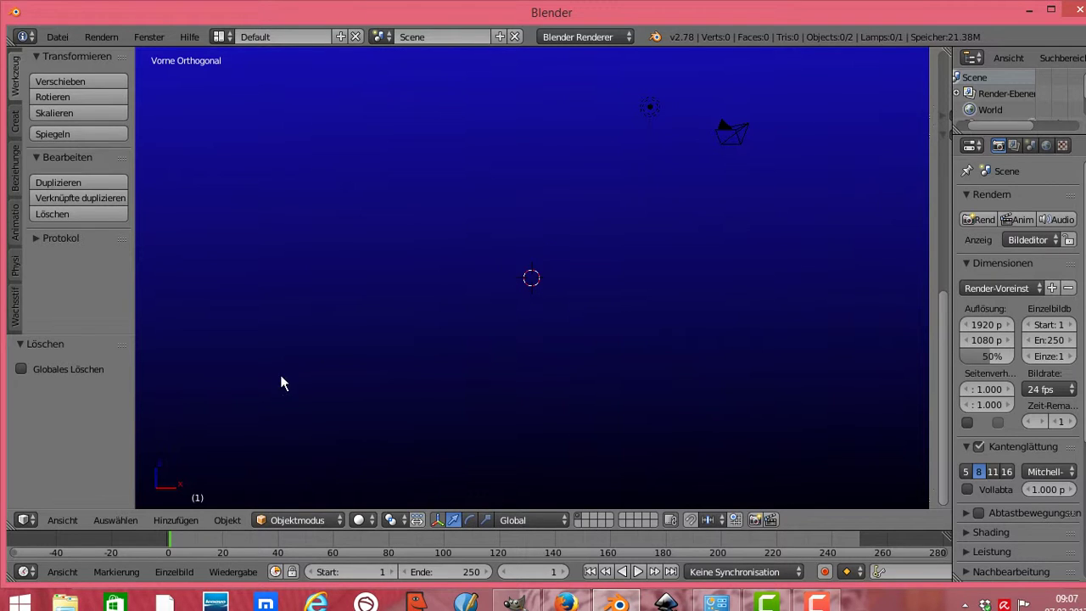
- Add a torus mesh at the scene origin
{"action": "left_click", "coordinate": [181, 521]}
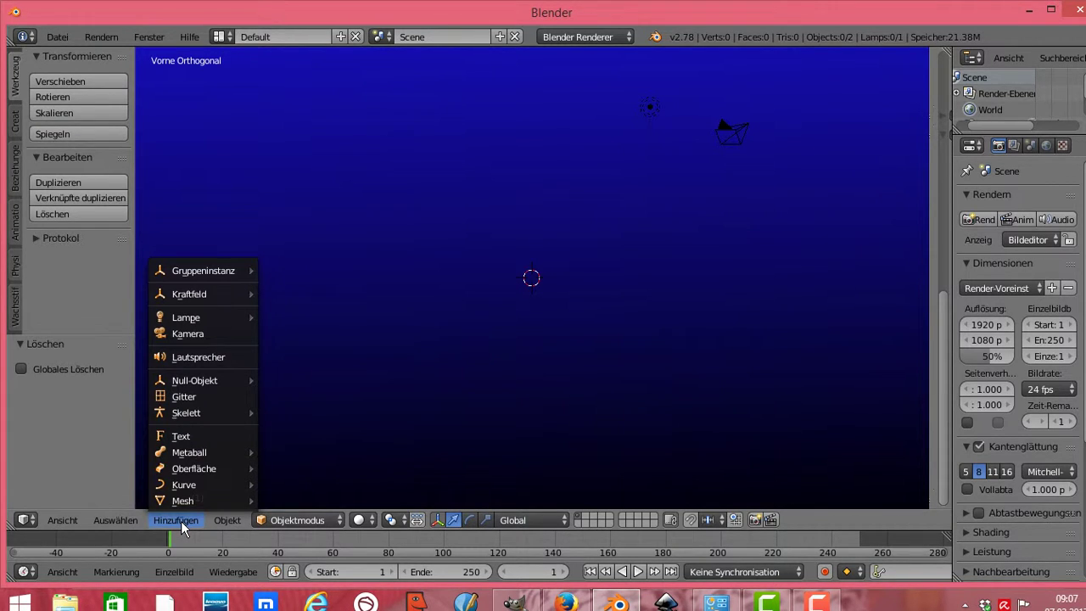
{"action": "mouse_move", "coordinate": [204, 501]}
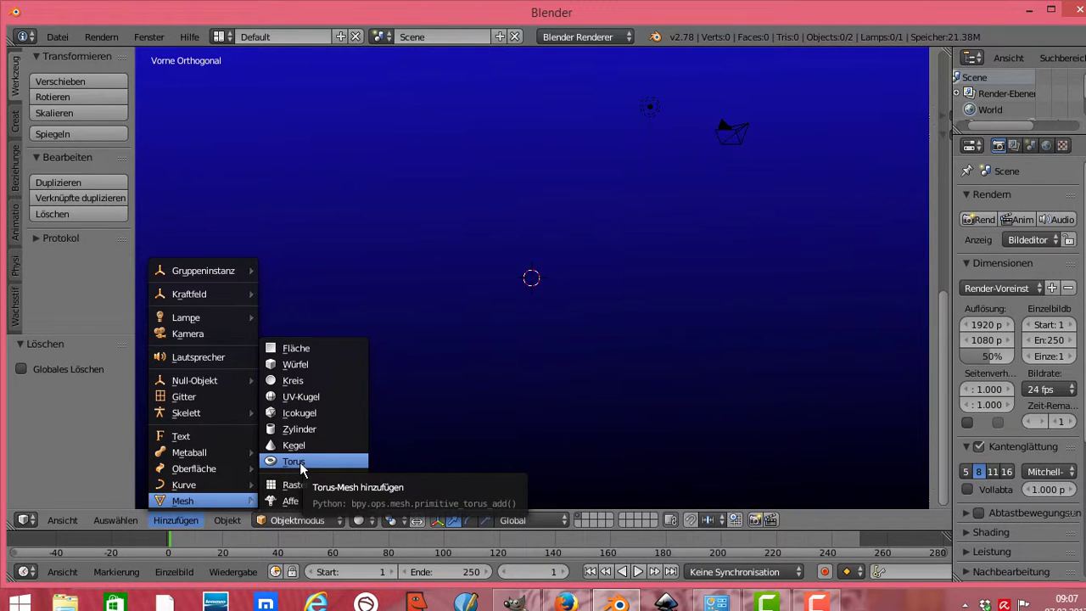
{"action": "left_click", "coordinate": [299, 463]}
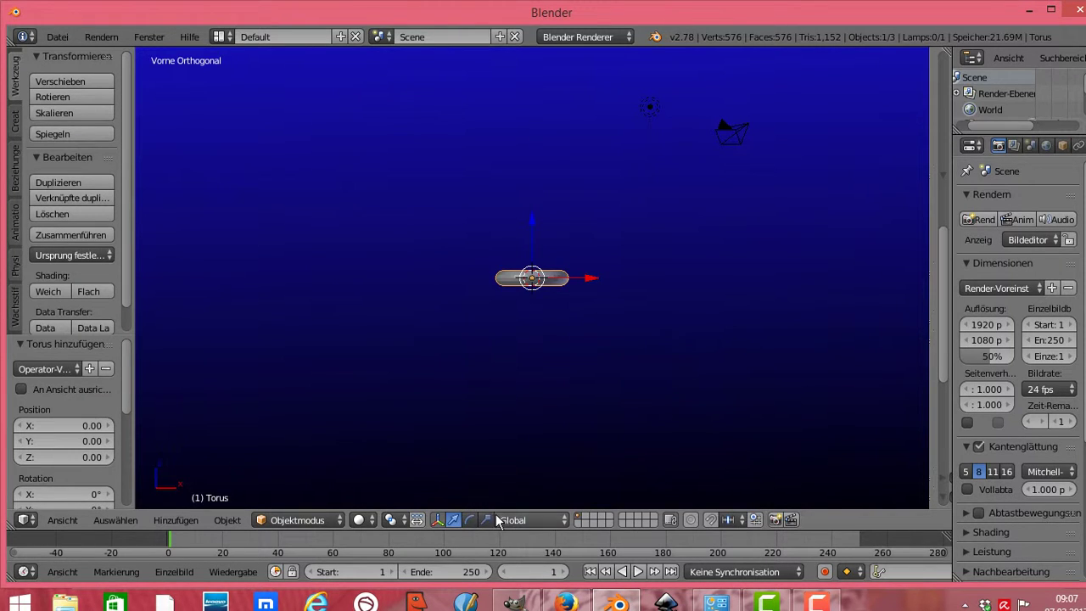
- Scale the torus wider along X, then taller along Z
{"action": "key", "text": "s"}
{"action": "key", "text": "x"}
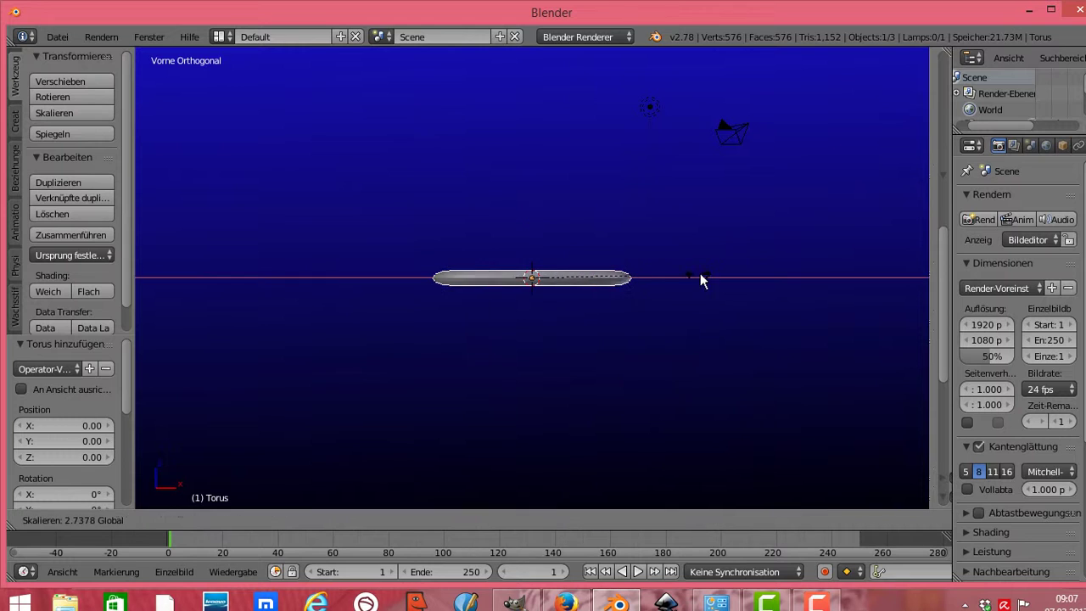
{"action": "left_click", "coordinate": [708, 281]}
{"action": "key", "text": "s"}
{"action": "key", "text": "z"}
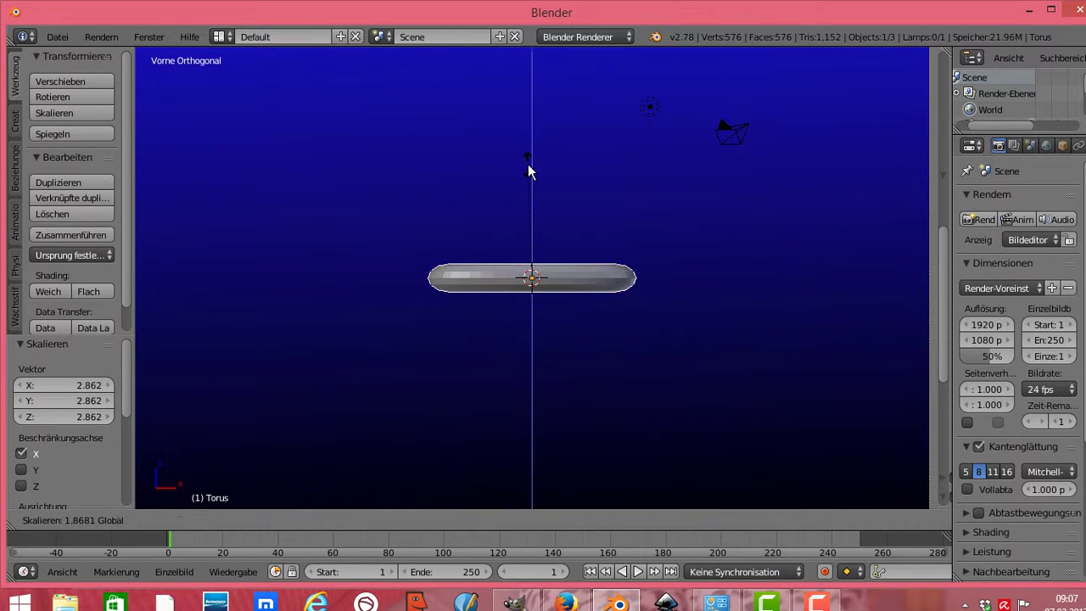
{"action": "left_click", "coordinate": [504, 437]}
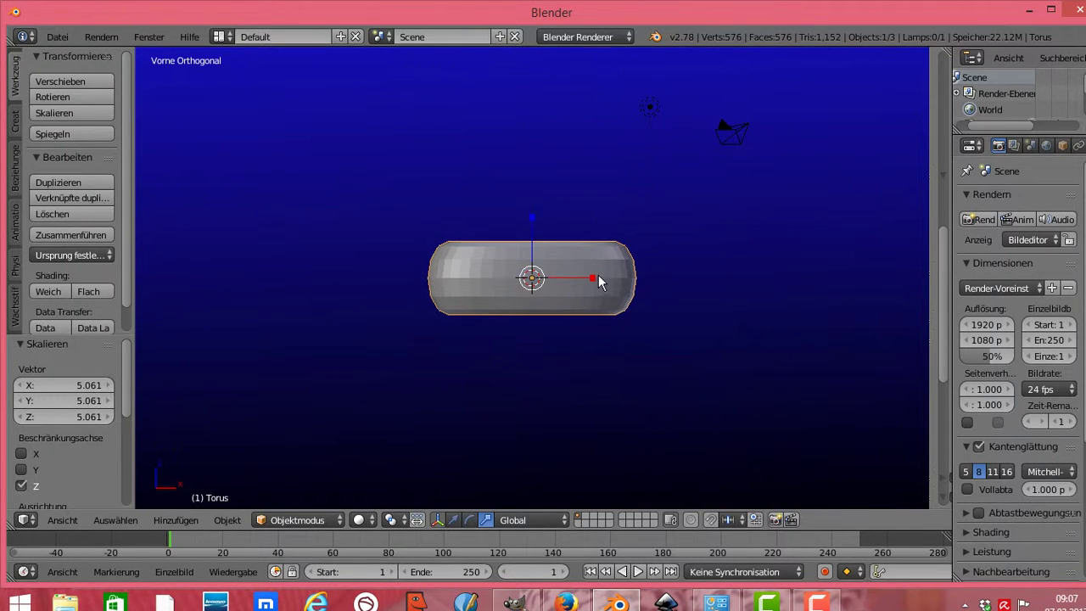
- Widen the torus further along X and thicken it along Z
{"action": "key", "text": "s"}
{"action": "key", "text": "x"}
{"action": "left_click", "coordinate": [566, 272]}
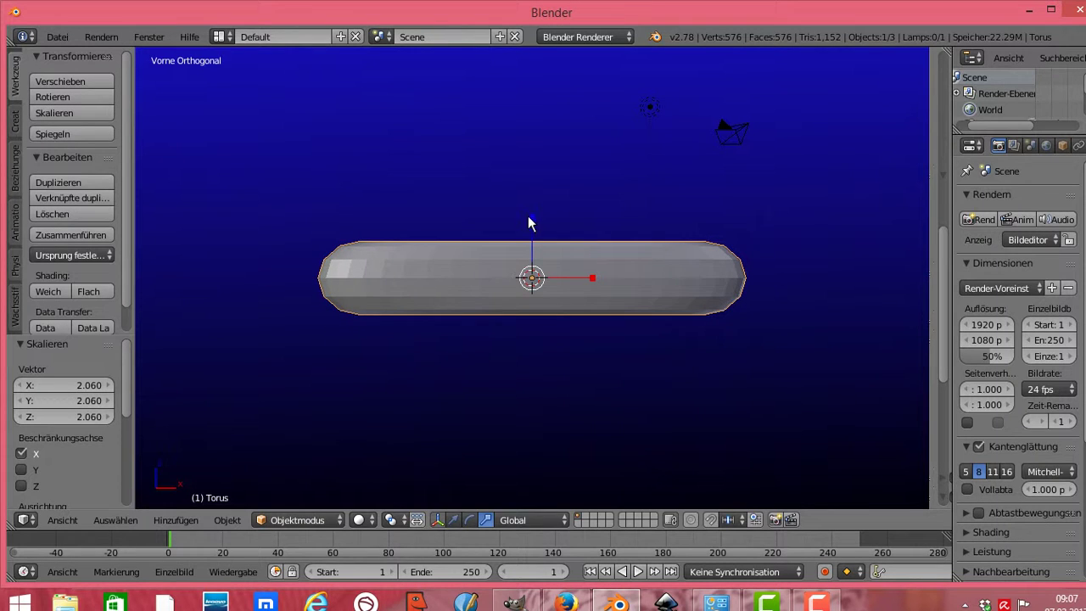
{"action": "key", "text": "s"}
{"action": "key", "text": "z"}
{"action": "left_click", "coordinate": [537, 152]}
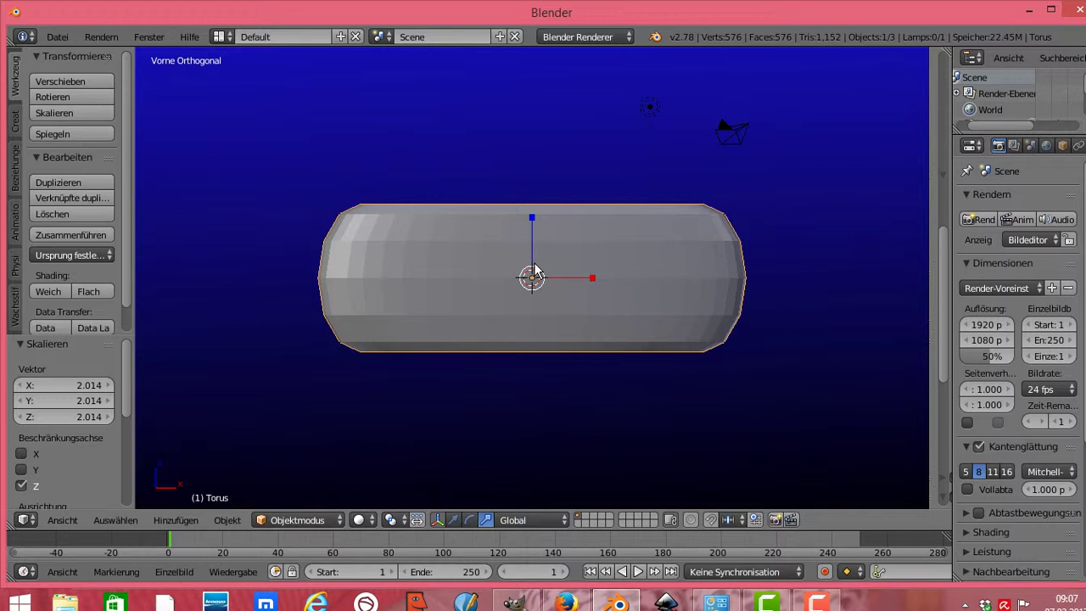
{"action": "key", "text": "r"}
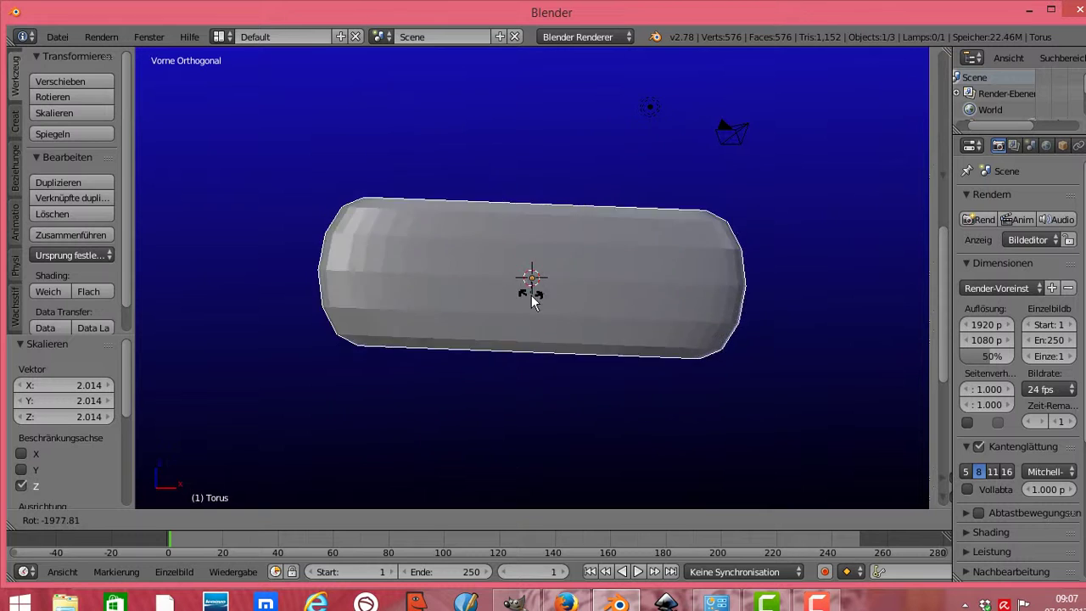
- Rotate the torus into a diagonal tilt and widen the Properties editor
{"action": "left_click", "coordinate": [501, 303]}
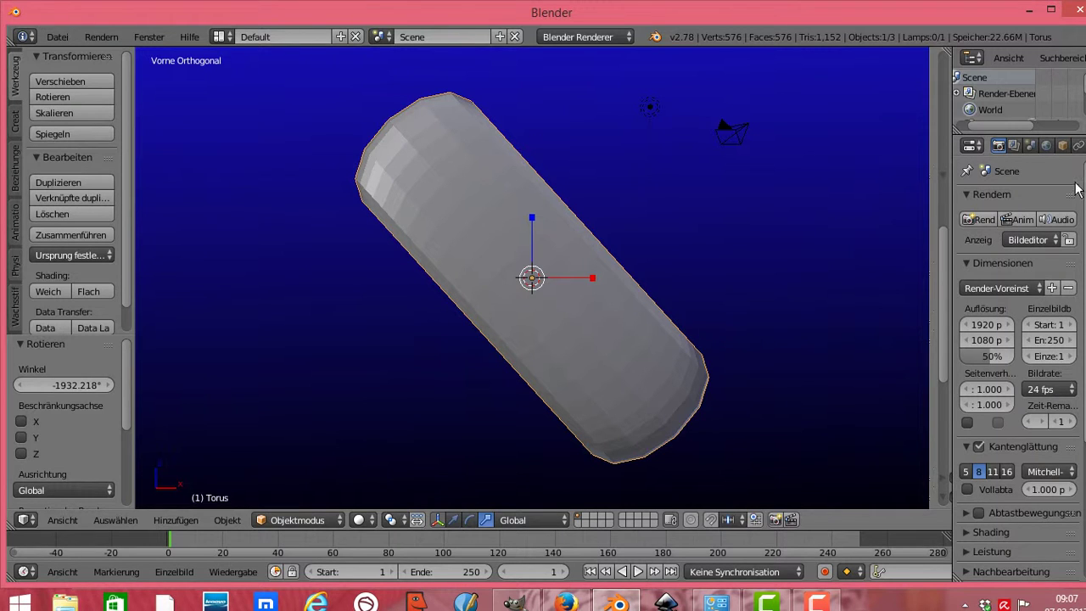
{"action": "left_click_drag", "start_coordinate": [952, 160], "coordinate": [893, 160]}
- Give the torus a new material, Material.001, and try diffuse colours and RGB values
{"action": "left_click", "coordinate": [1066, 146]}
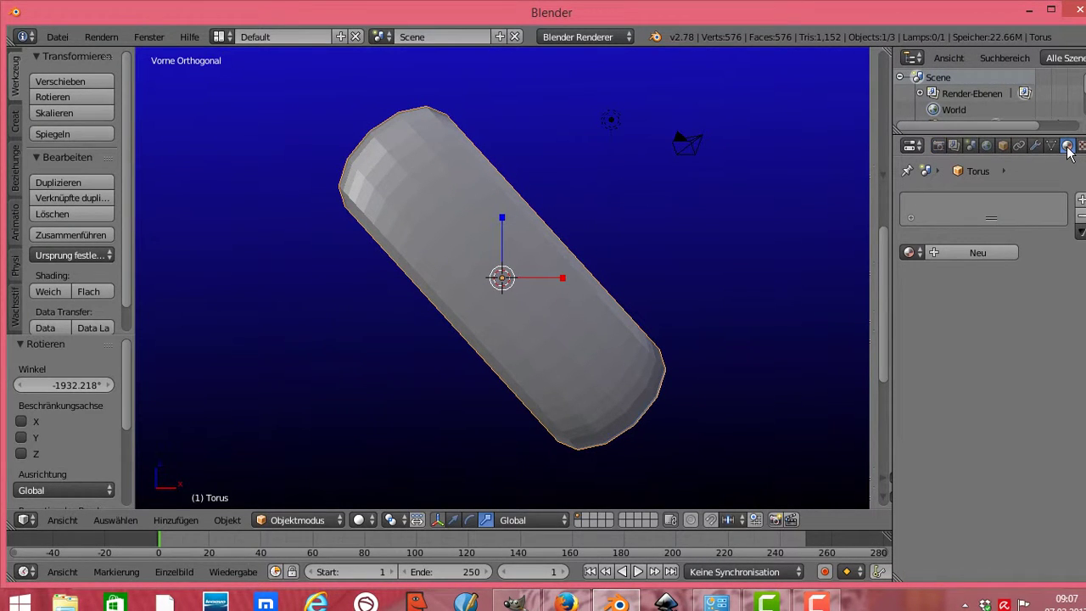
{"action": "left_click", "coordinate": [959, 252]}
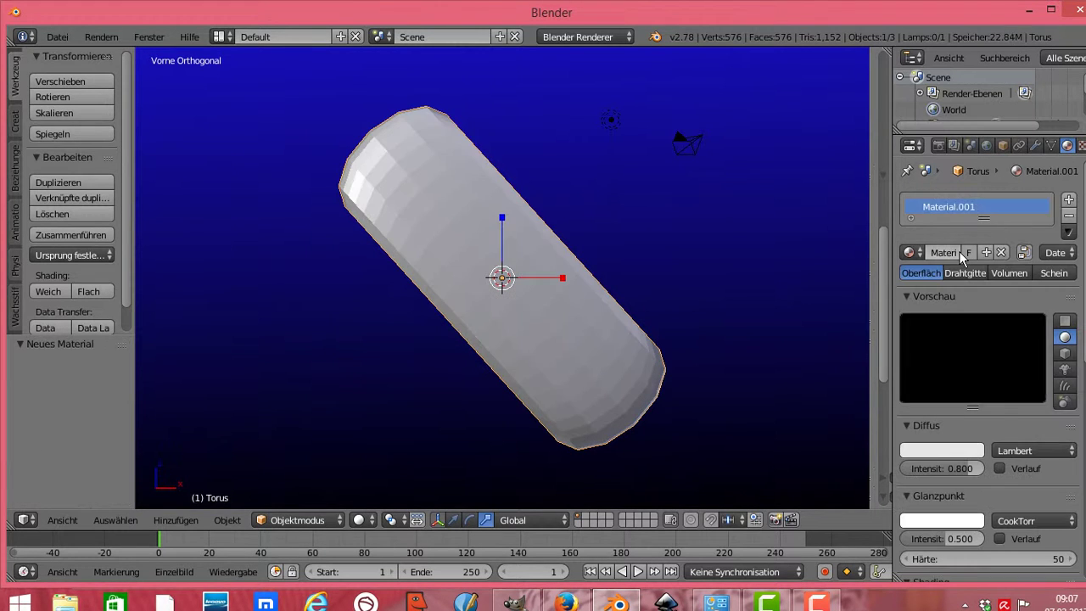
{"action": "left_click", "coordinate": [942, 451]}
{"action": "left_click", "coordinate": [889, 329]}
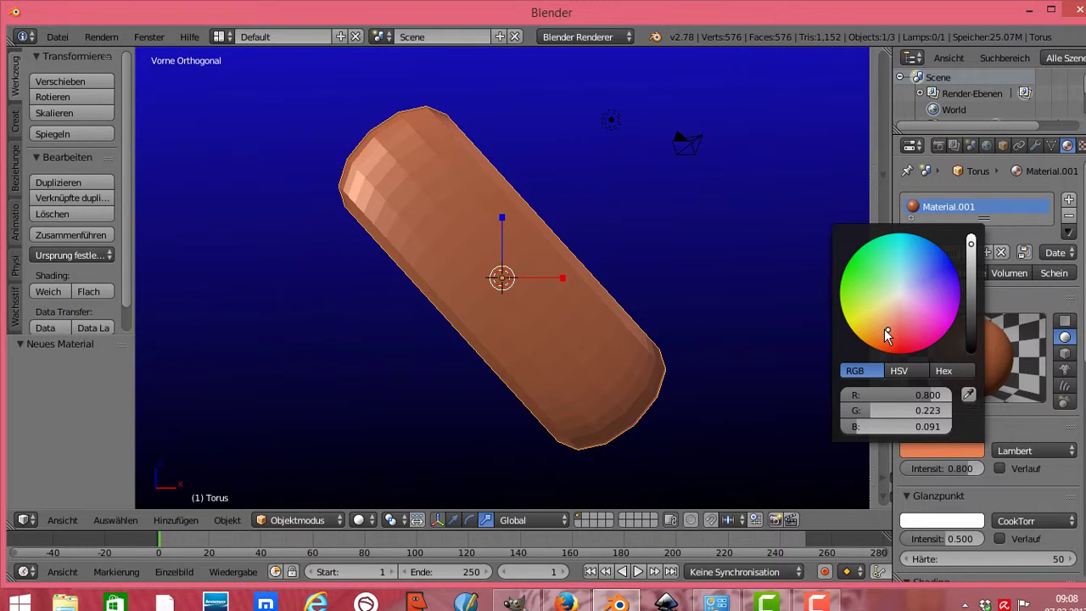
{"action": "left_click", "coordinate": [908, 329]}
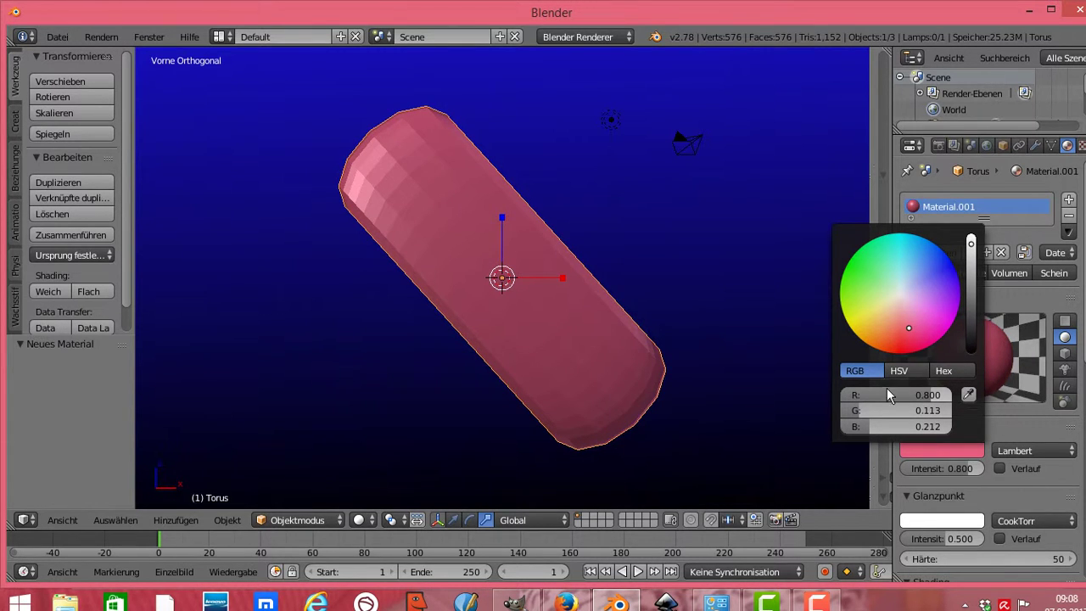
{"action": "left_click_drag", "start_coordinate": [912, 399], "coordinate": [949, 398]}
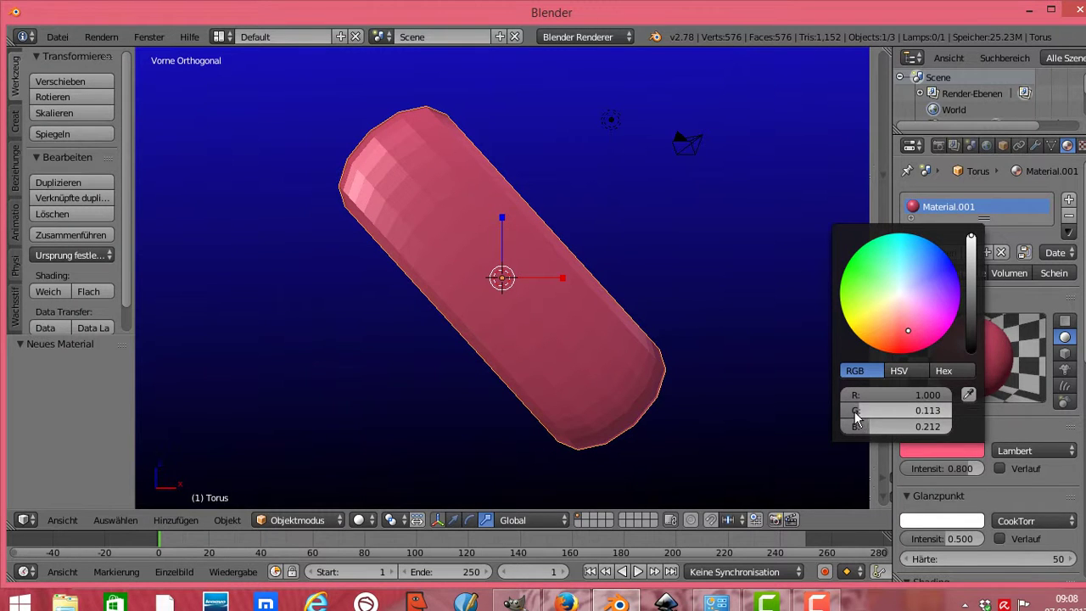
{"action": "left_click_drag", "start_coordinate": [853, 411], "coordinate": [949, 411]}
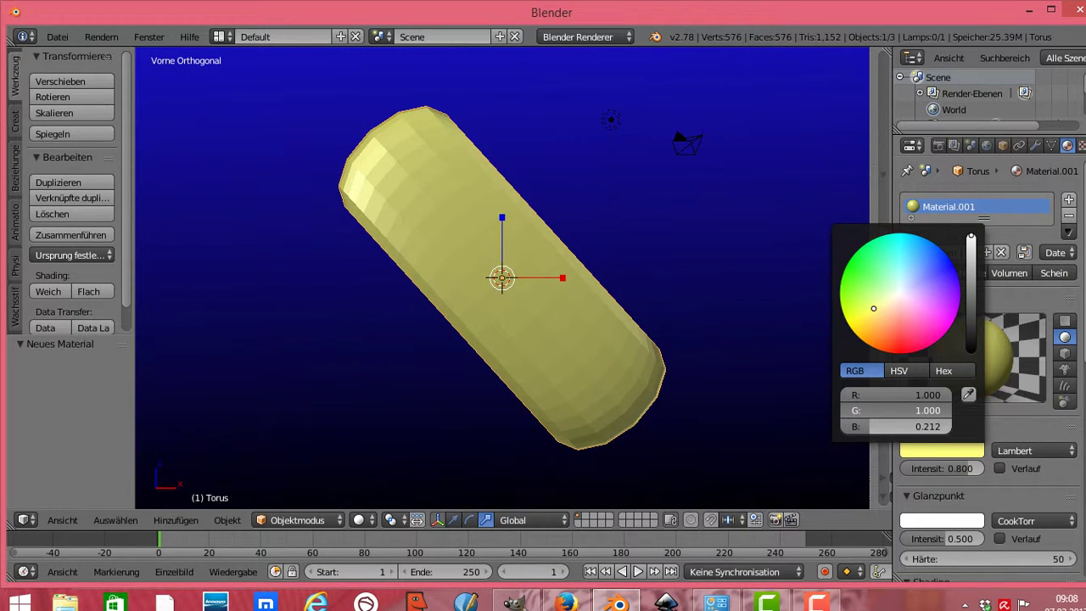
{"action": "mouse_move", "coordinate": [870, 426]}
{"action": "left_mouse_down"}
{"action": "mouse_move", "coordinate": [934, 426]}
{"action": "mouse_move", "coordinate": [849, 426]}
{"action": "left_mouse_up"}
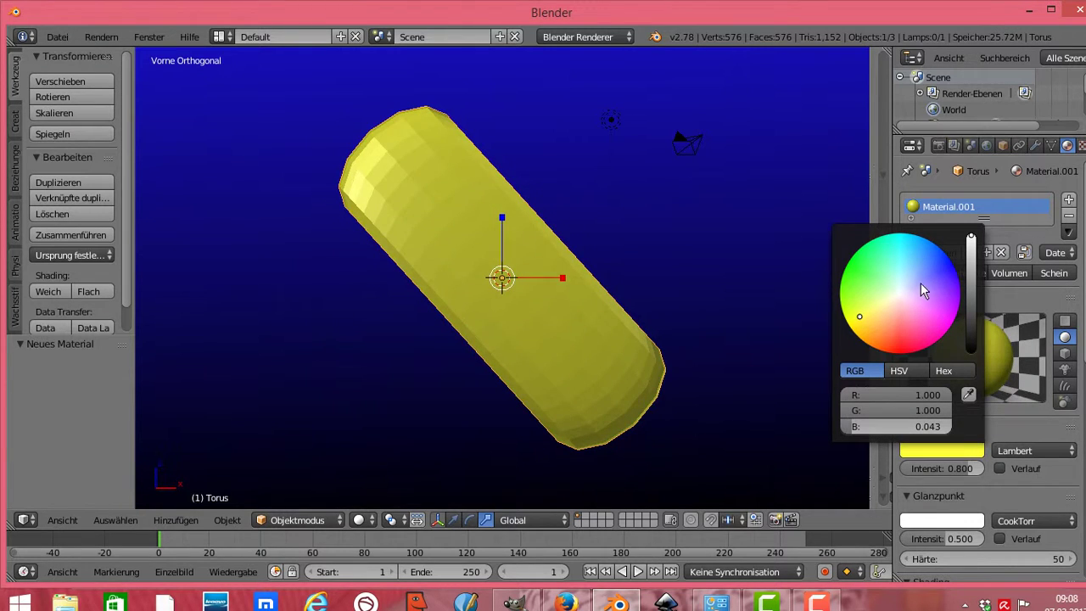
- Settle the diffuse colour on crimson (R 0.652, G 0.016, B 0.079)
{"action": "left_click", "coordinate": [931, 273]}
{"action": "left_click", "coordinate": [892, 264]}
{"action": "left_click", "coordinate": [905, 336]}
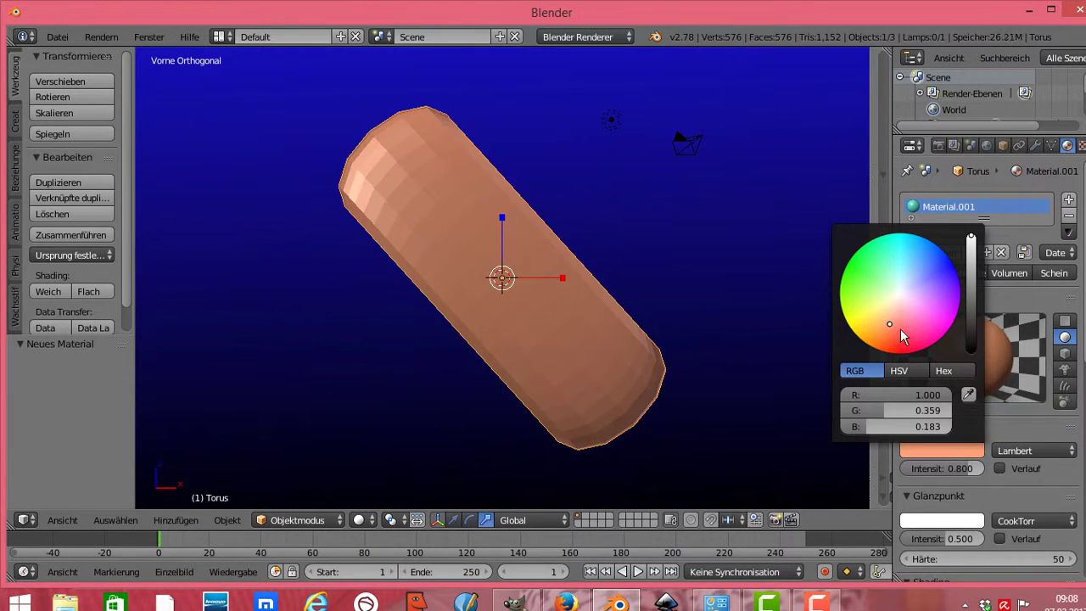
{"action": "left_click", "coordinate": [917, 341]}
{"action": "left_click_drag", "start_coordinate": [971, 239], "coordinate": [971, 270]}
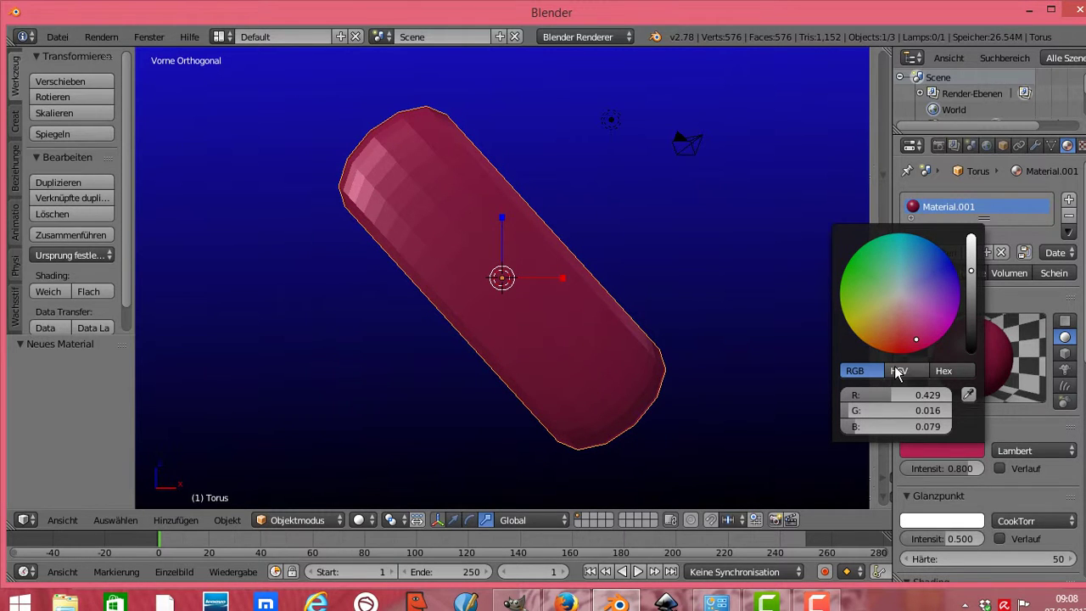
{"action": "left_click_drag", "start_coordinate": [872, 396], "coordinate": [921, 401]}
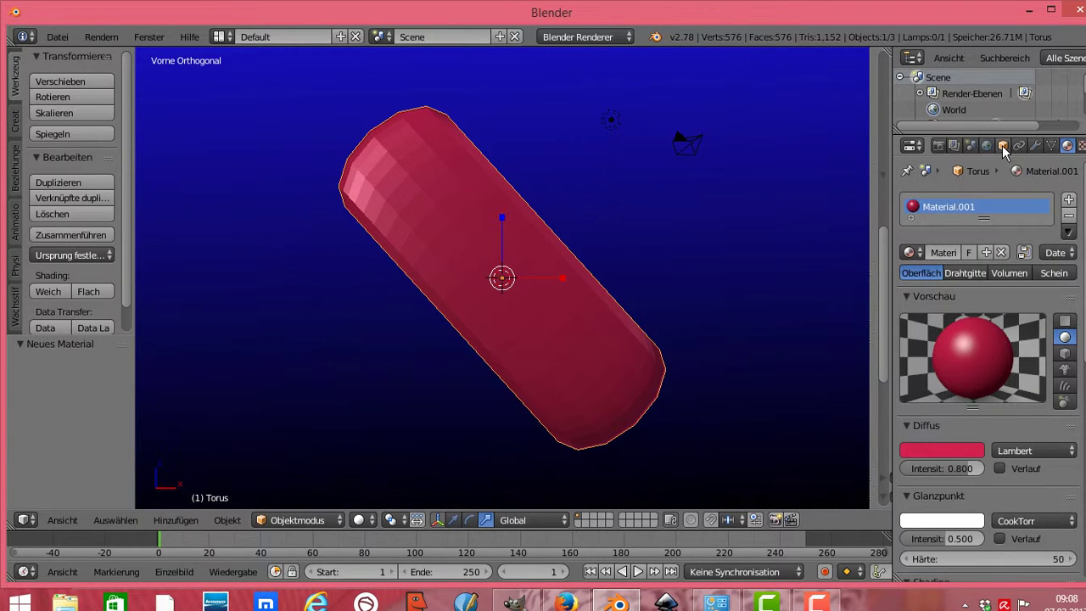
- Rotate the torus 54.4° on X and 9.2° on Z, and scale it to X 9.176, Y 6.360, Z 19.101
{"action": "left_click", "coordinate": [1002, 145]}
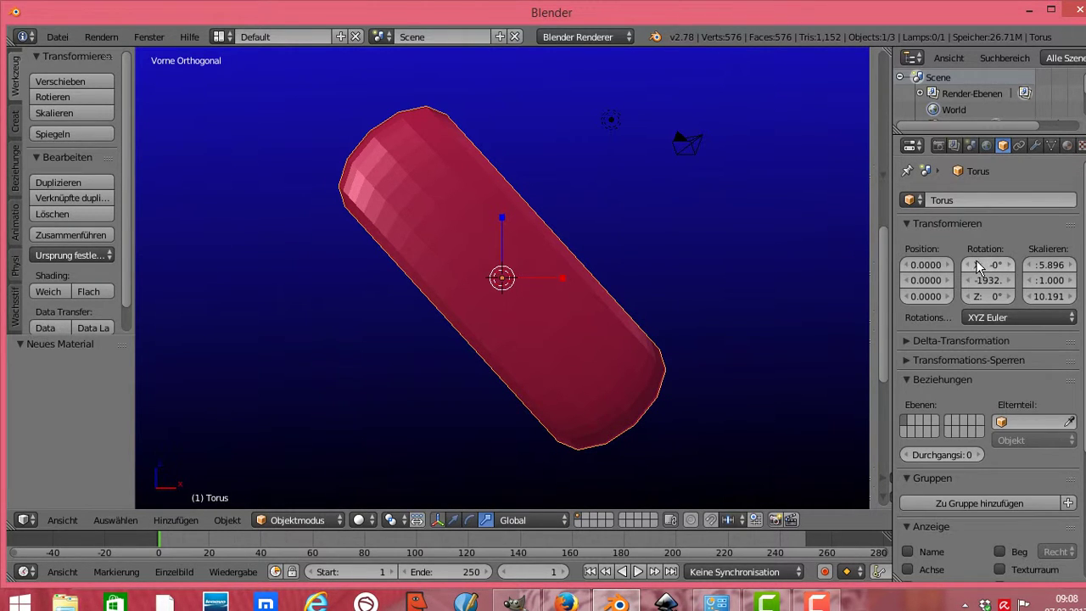
{"action": "mouse_move", "coordinate": [987, 265]}
{"action": "left_mouse_down"}
{"action": "mouse_move", "coordinate": [1009, 264]}
{"action": "mouse_move", "coordinate": [974, 283]}
{"action": "left_mouse_up"}
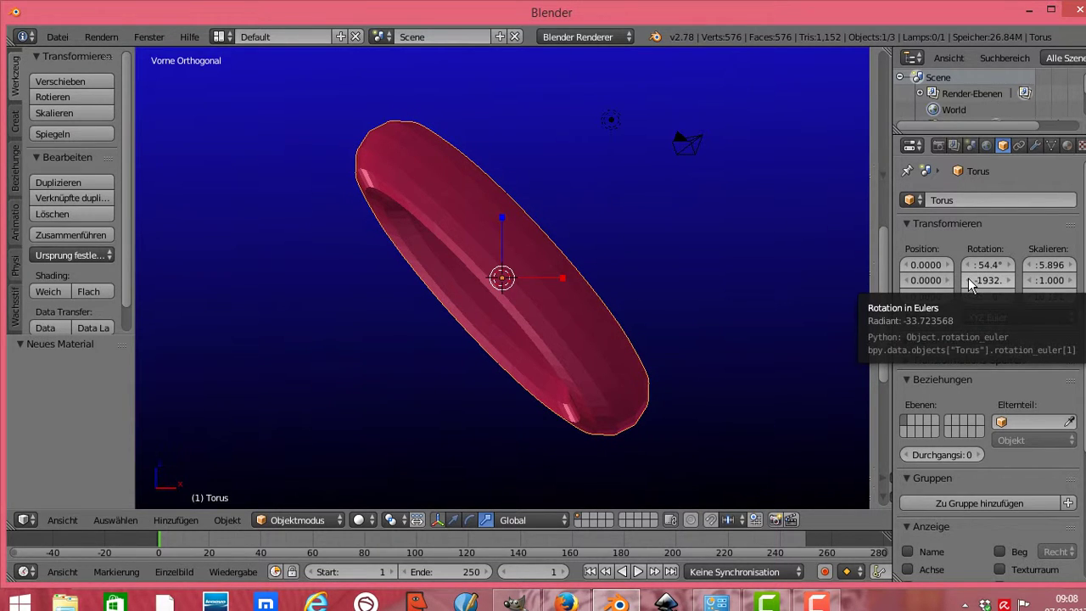
{"action": "left_click_drag", "start_coordinate": [969, 280], "coordinate": [1030, 280]}
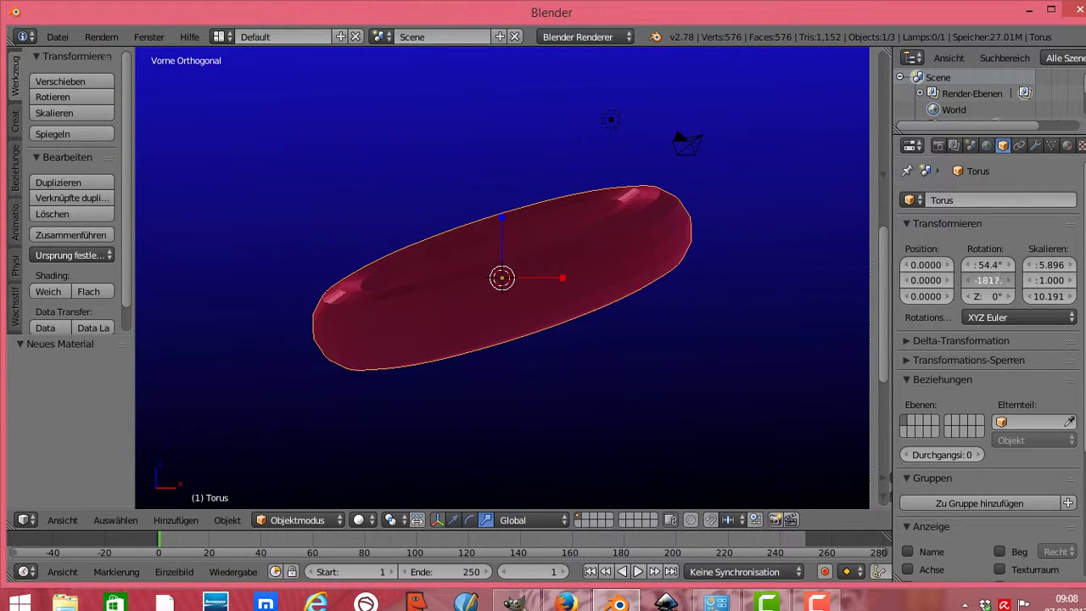
{"action": "mouse_move", "coordinate": [972, 296]}
{"action": "left_mouse_down"}
{"action": "mouse_move", "coordinate": [1069, 296]}
{"action": "mouse_move", "coordinate": [993, 296]}
{"action": "left_mouse_up"}
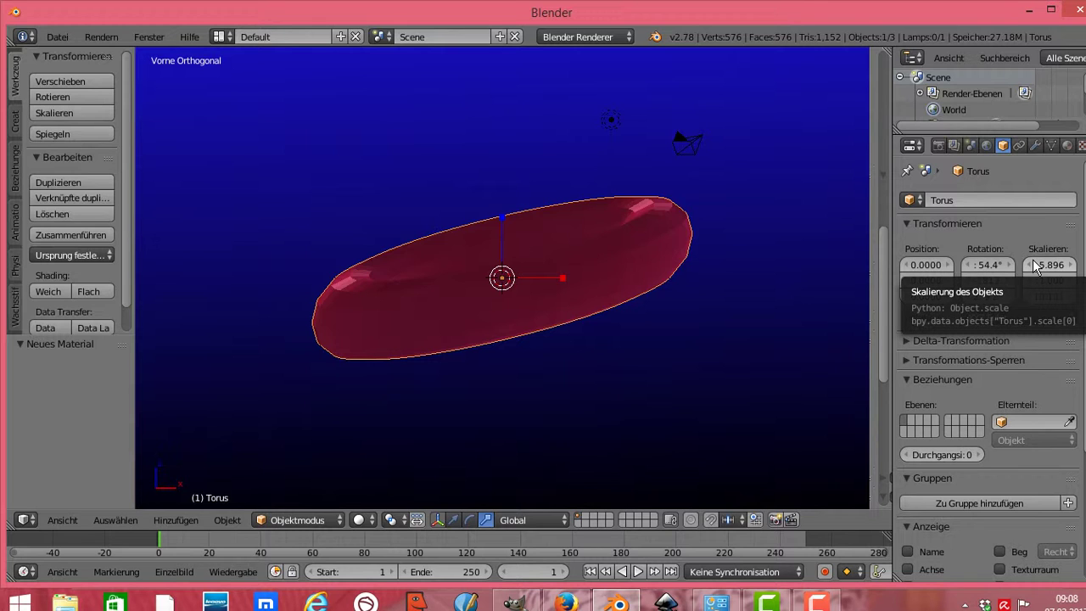
{"action": "mouse_move", "coordinate": [1033, 264]}
{"action": "left_mouse_down"}
{"action": "mouse_move", "coordinate": [1082, 265]}
{"action": "mouse_move", "coordinate": [1045, 278]}
{"action": "mouse_move", "coordinate": [1040, 298]}
{"action": "mouse_move", "coordinate": [1077, 297]}
{"action": "left_mouse_up"}
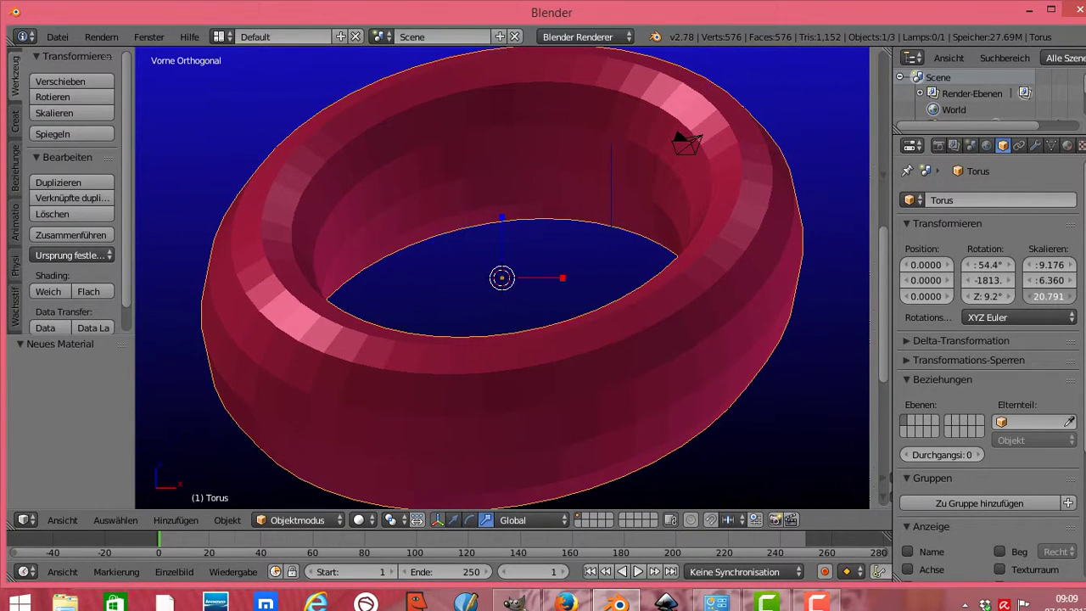
{"action": "left_click_drag", "start_coordinate": [1078, 297], "coordinate": [1032, 297]}
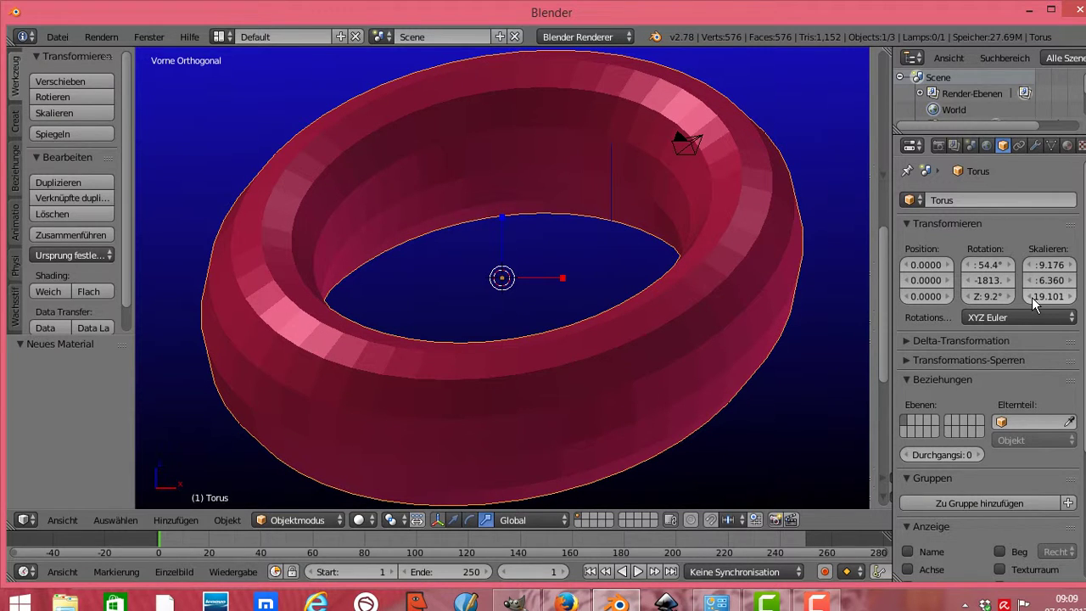